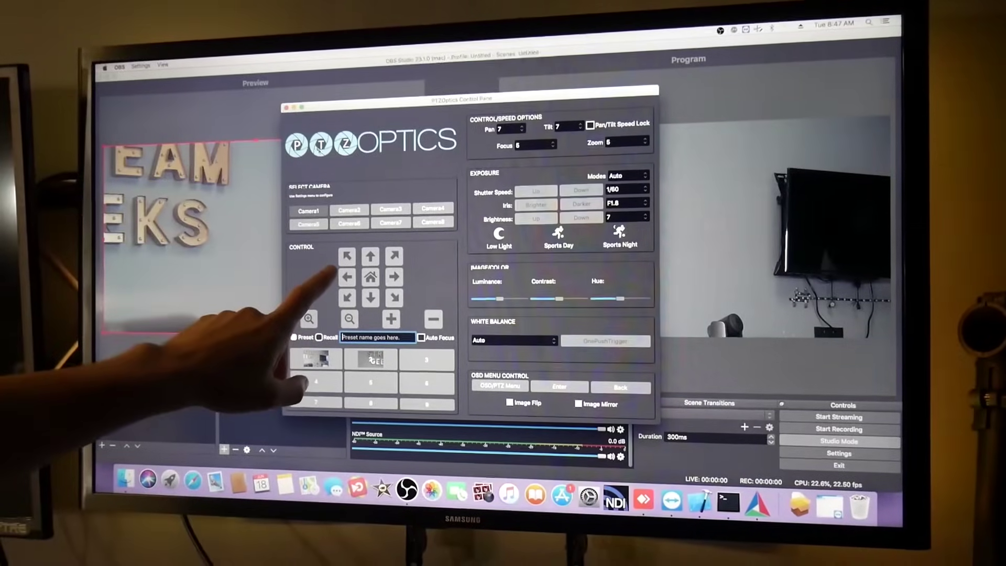
Step: Select the first camera and pan it right, then left
left_click(309, 209)
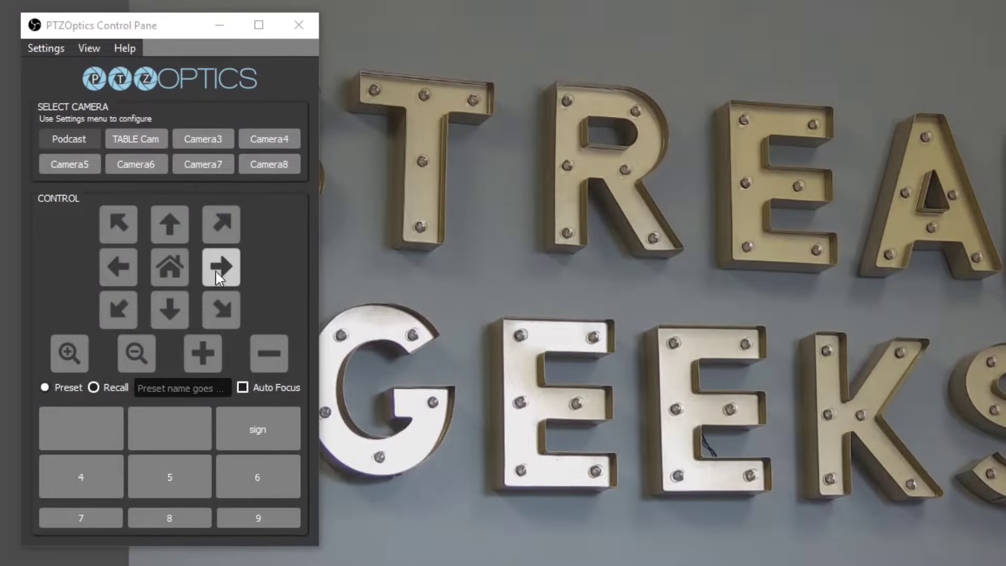
left_click(215, 271)
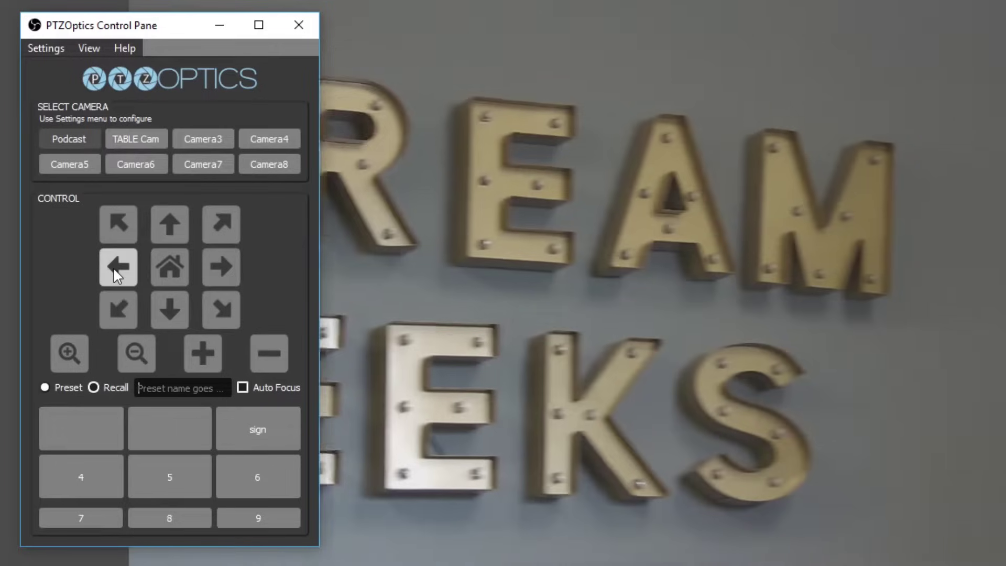
left_click(114, 266)
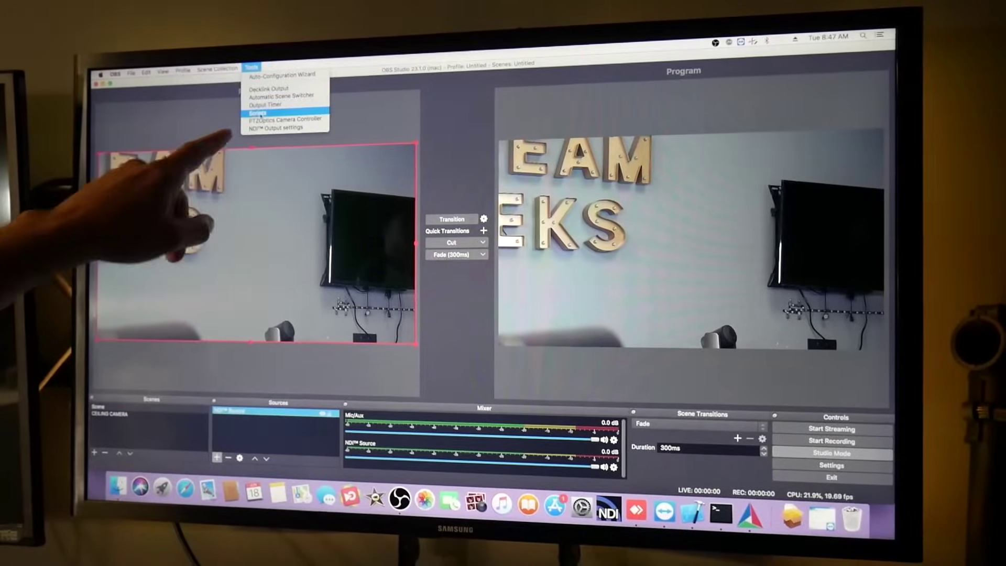
Step: In the PTZOptics Camera Controller, pick a camera, pan it around the sign and zoom in
left_click(267, 120)
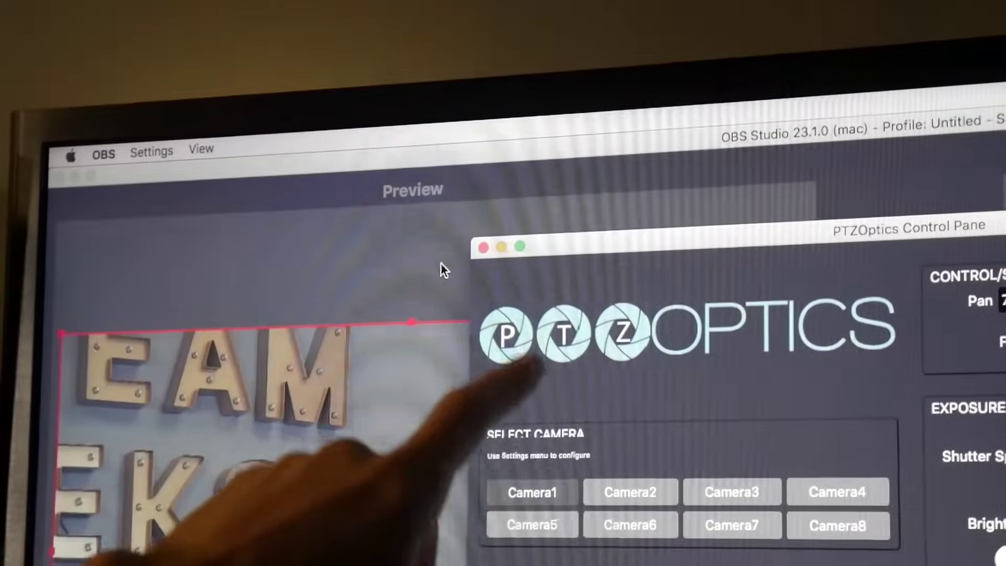
left_click(617, 474)
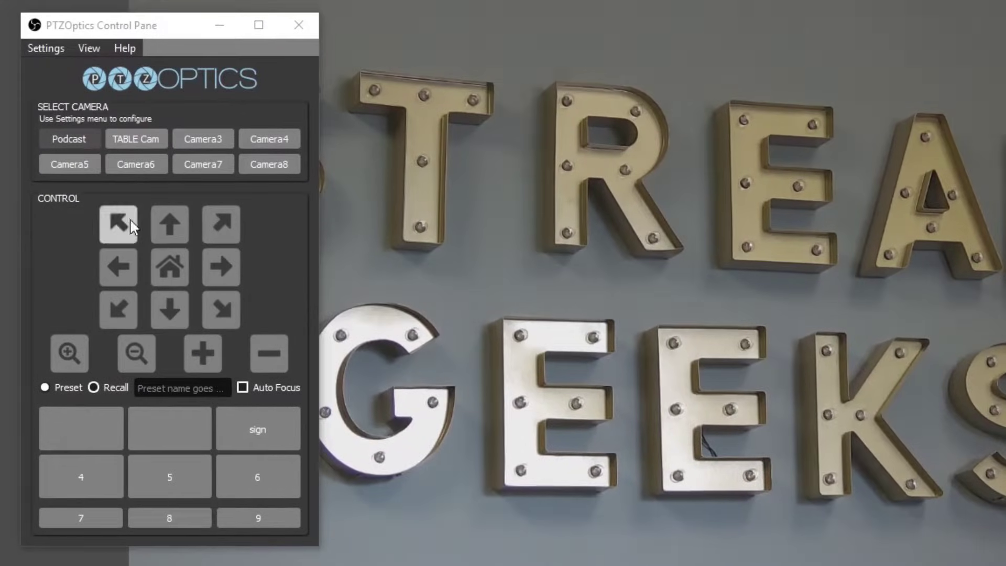
left_click(218, 268)
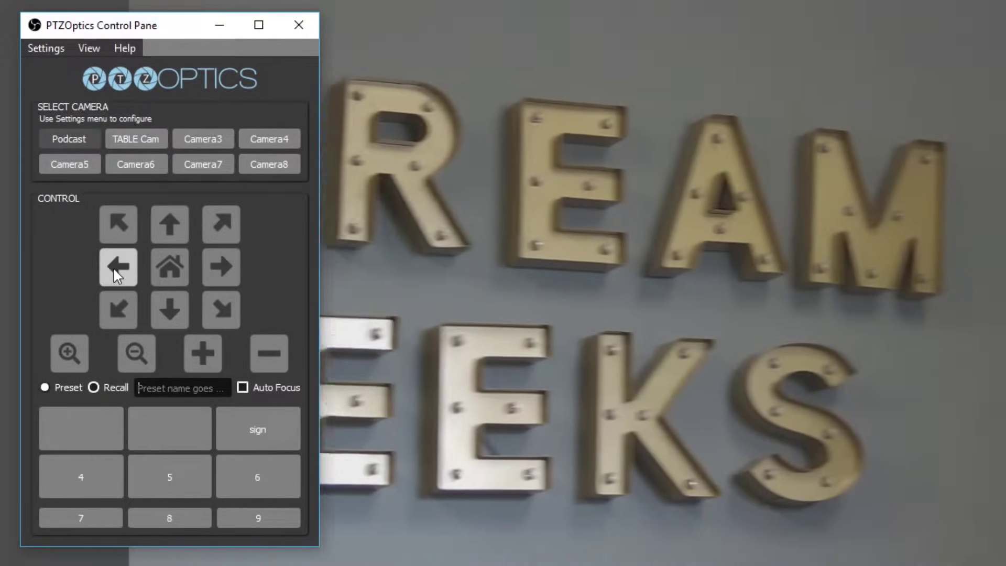
left_click(117, 273)
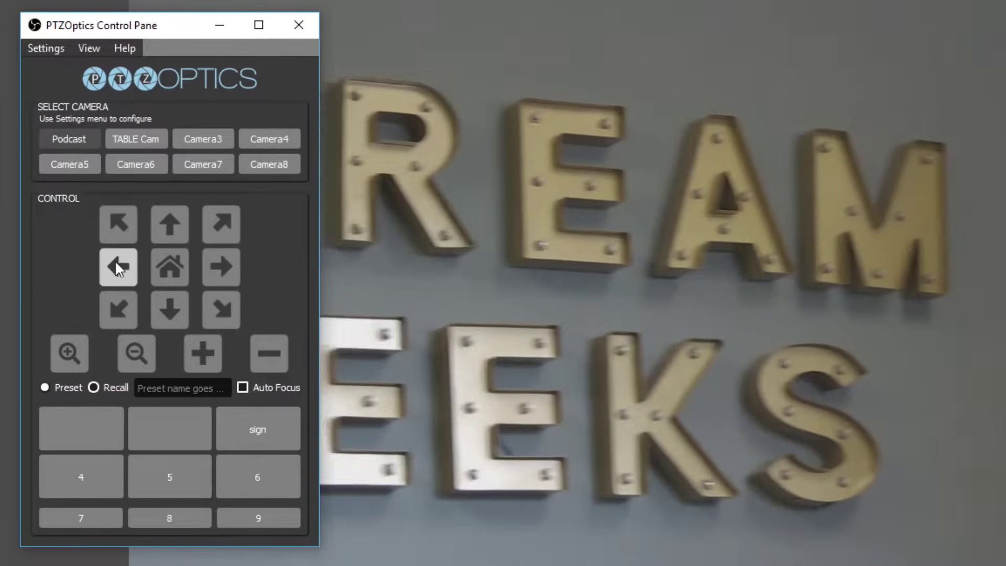
left_click(123, 229)
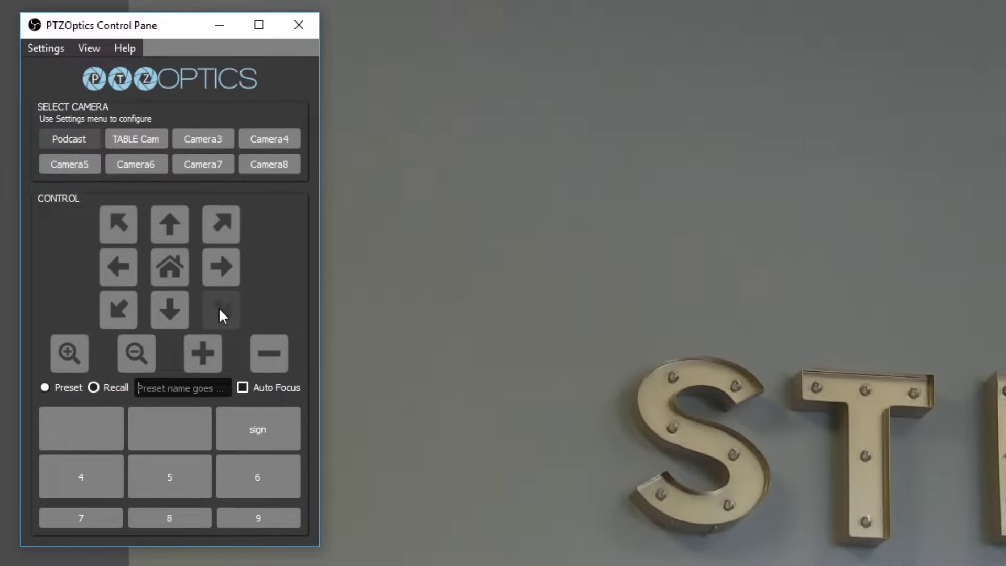
left_click(73, 354)
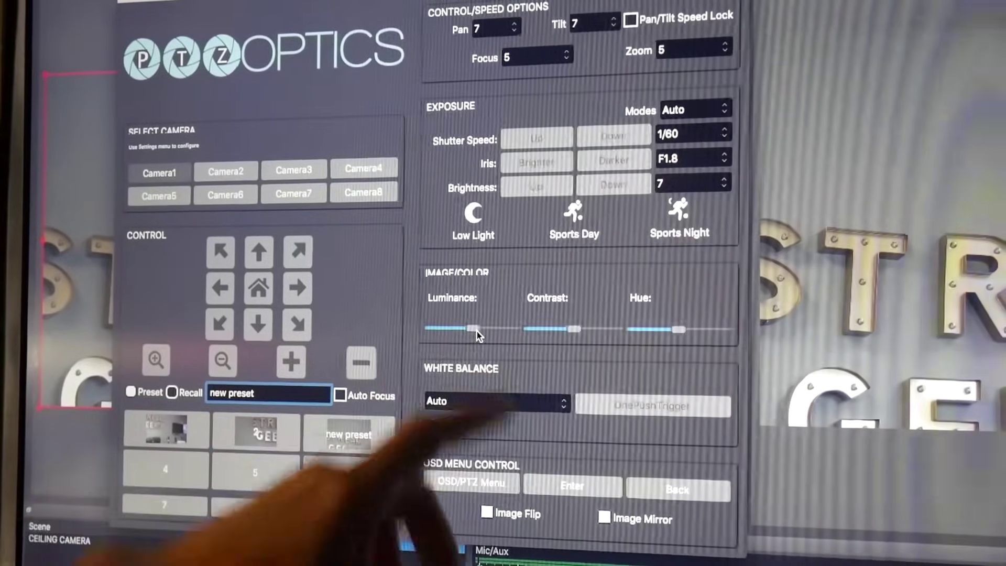
Step: Raise the PTZ camera's Luminance slider in two small increments
left_click_drag(484, 330, 502, 331)
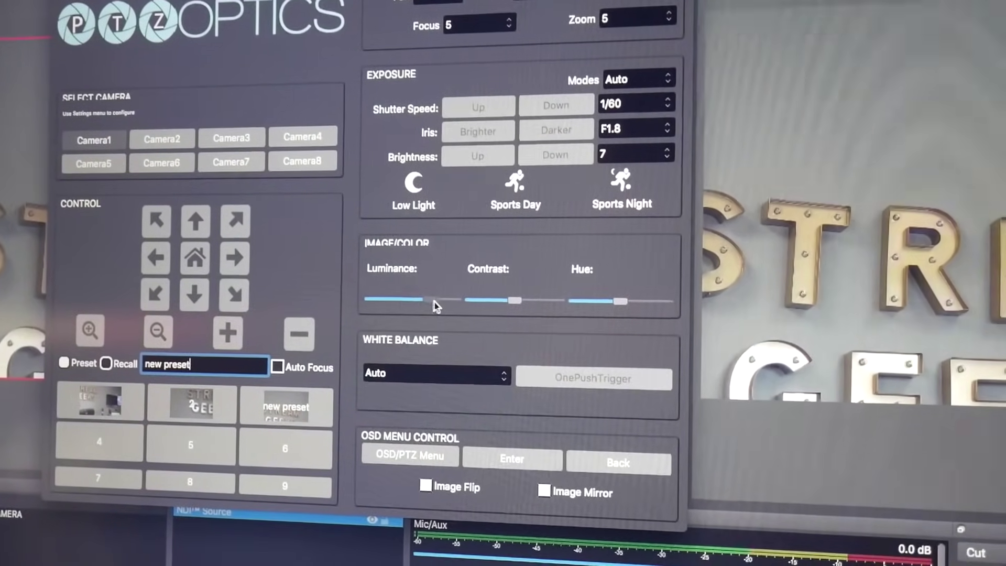
mouse_move(435, 301)
left_mouse_down()
mouse_move(424, 299)
mouse_move(427, 312)
left_mouse_up()
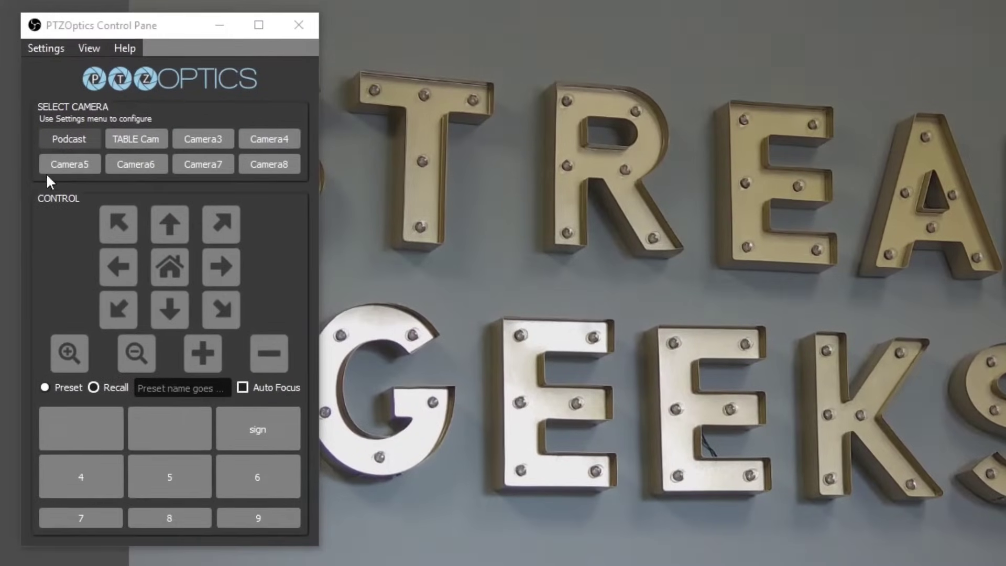
Step: Pan the camera left, up-left and down-right, zoom in on one letter E, then zoom out slightly
left_click(216, 270)
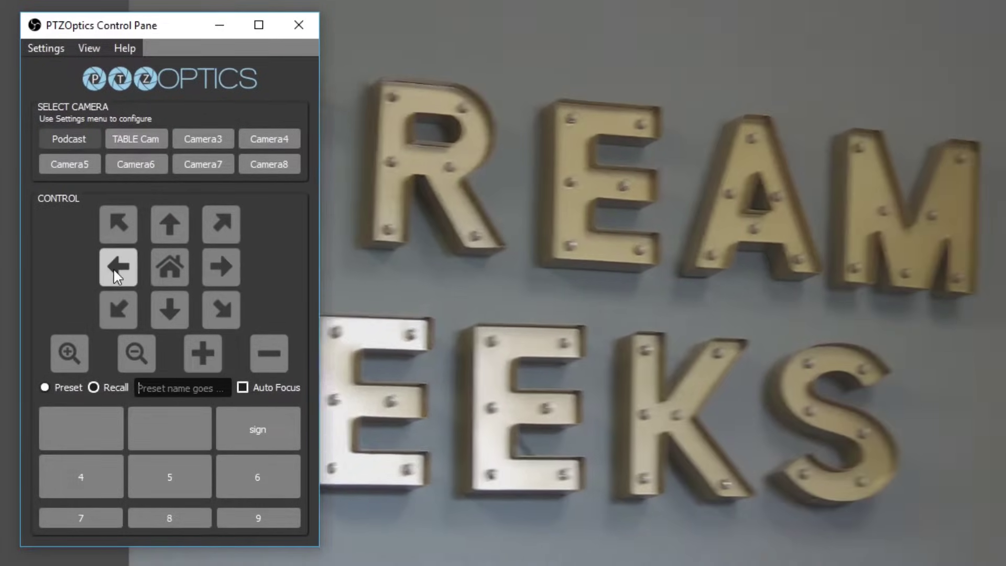
left_click(114, 268)
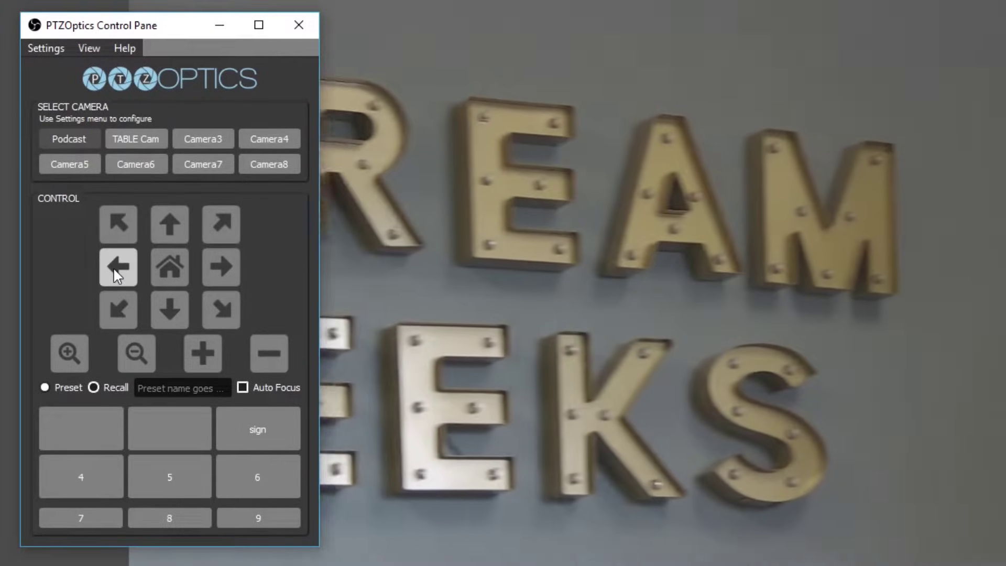
left_click(120, 226)
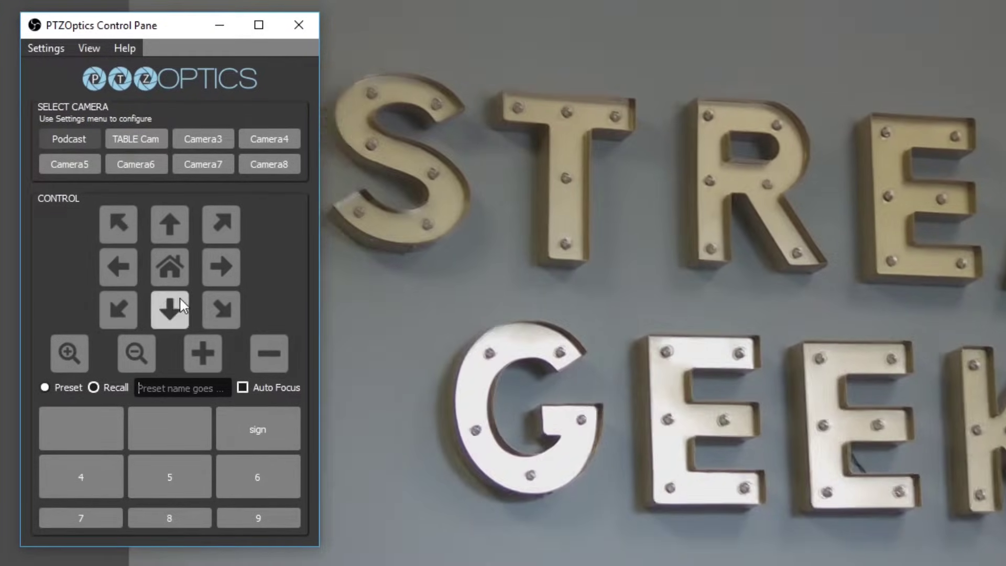
left_click(218, 306)
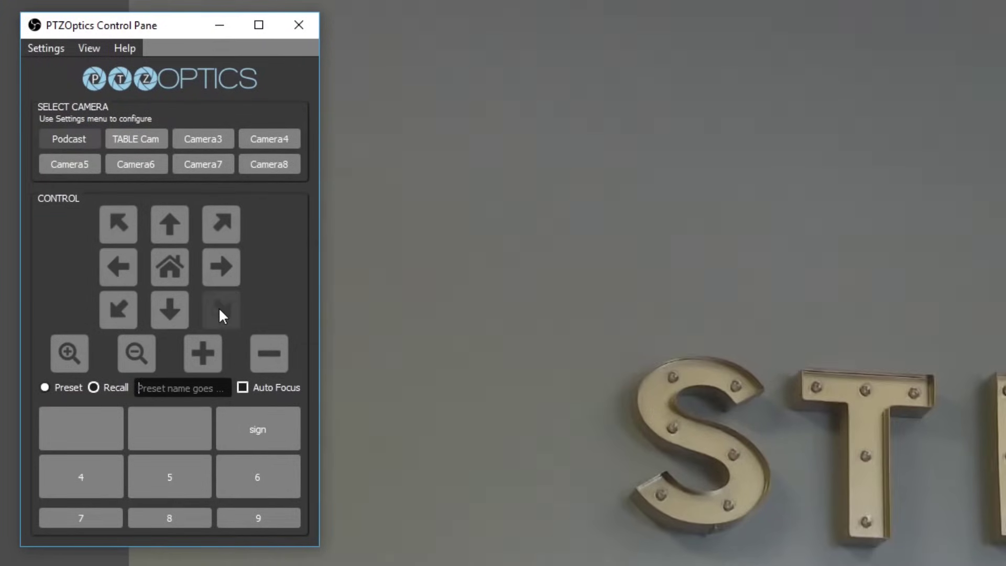
left_click(80, 348)
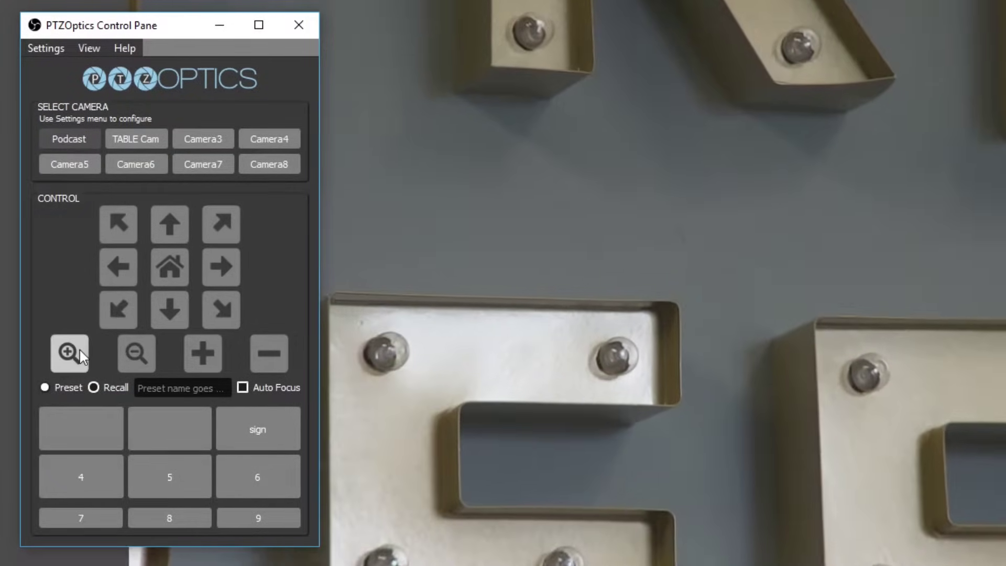
left_click(130, 352)
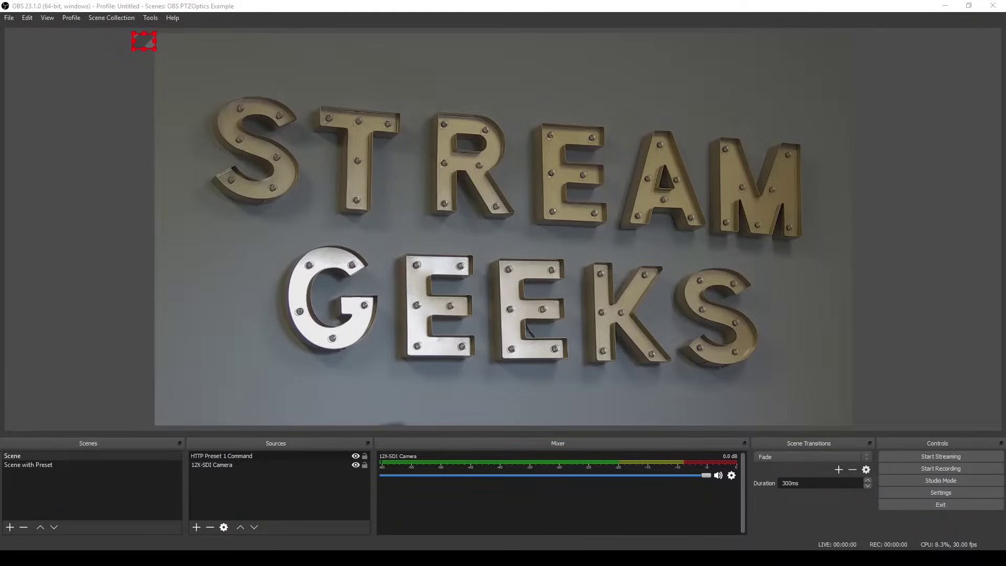
Step: Switch between Scene with Preset and Scene, ending on Scene with Preset to recall its preset
left_click(103, 466)
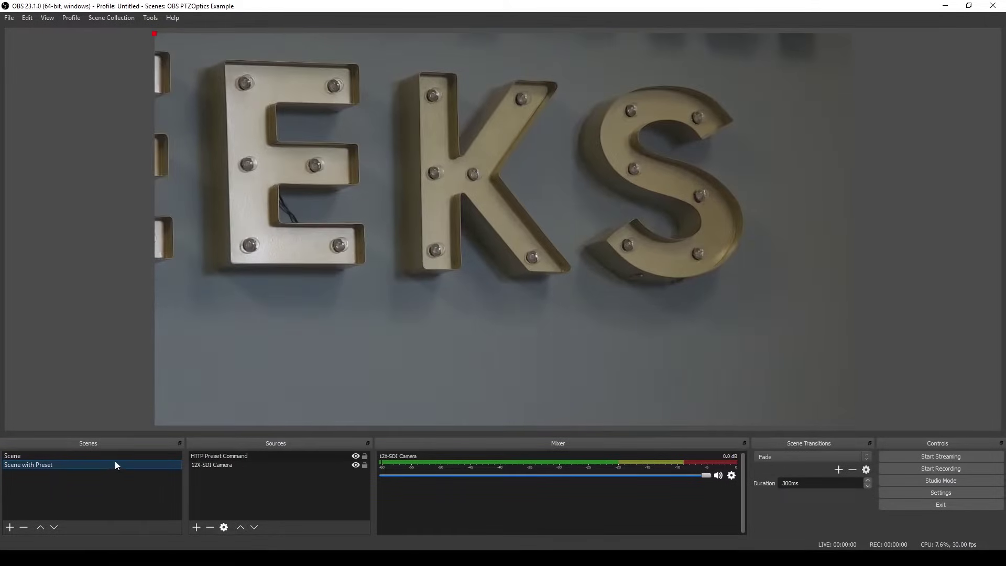
left_click(120, 455)
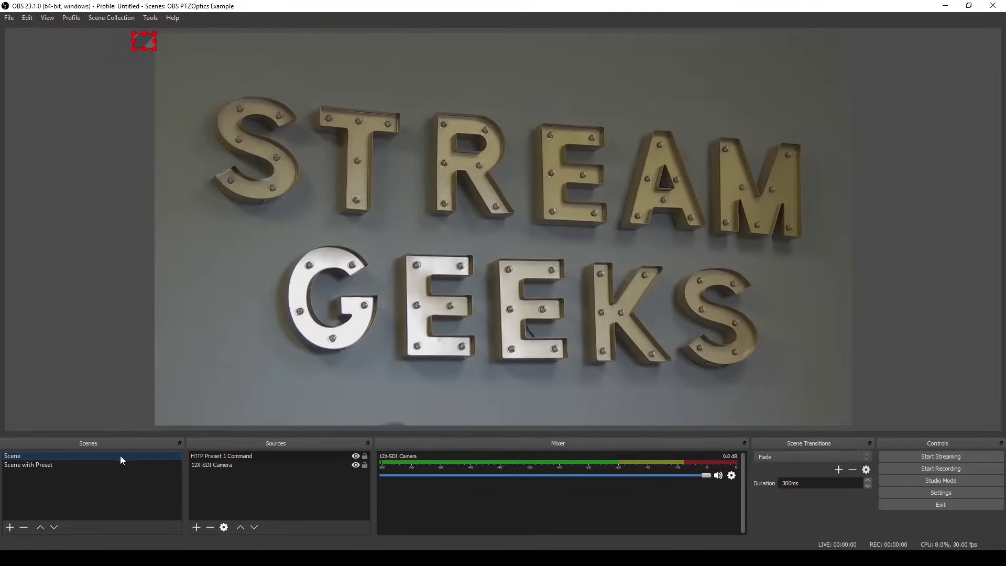
left_click(119, 463)
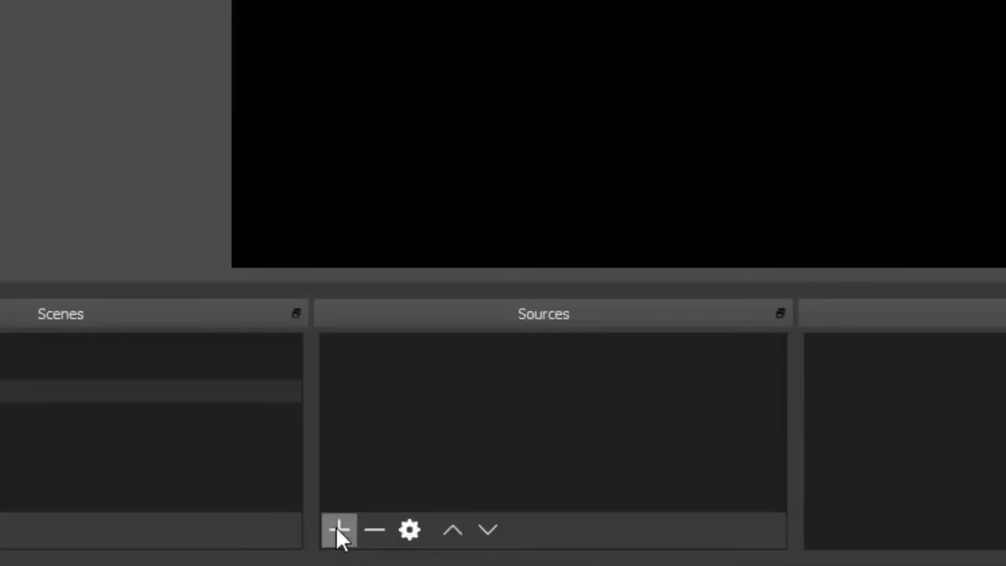
Step: Add a Browser source named 'HTTP Preset 3 Command'
left_click(338, 531)
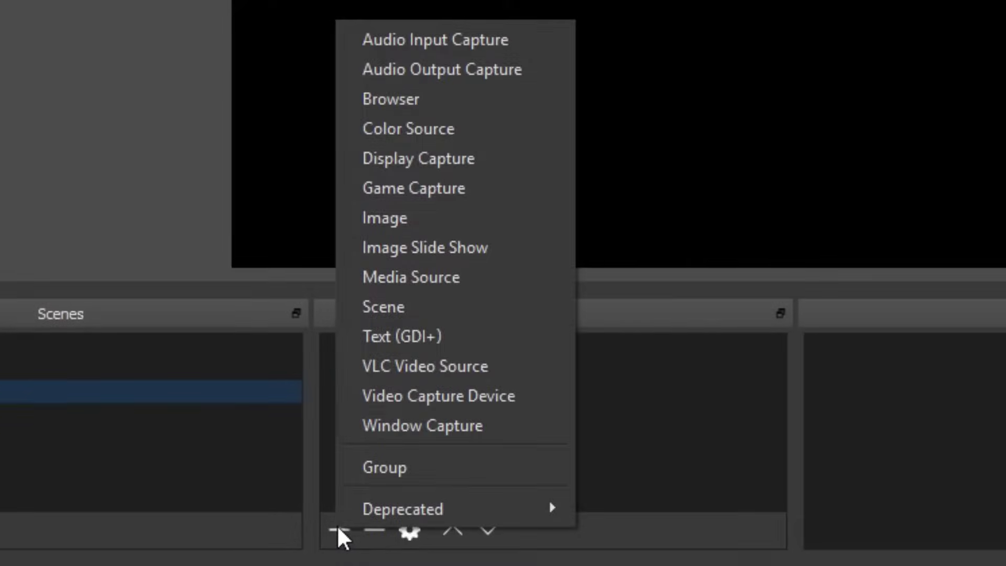
left_click(417, 99)
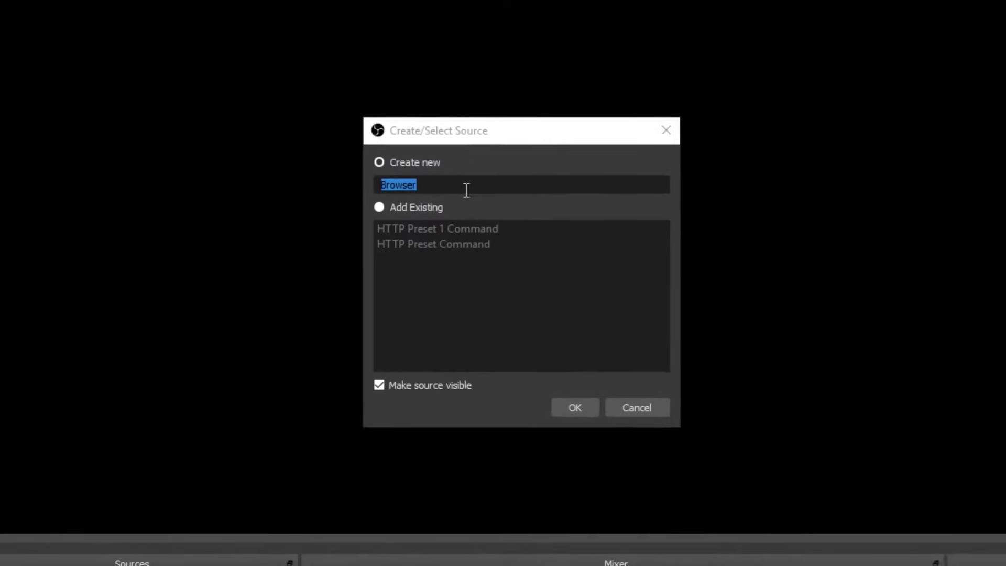
type("HTTP Pre")
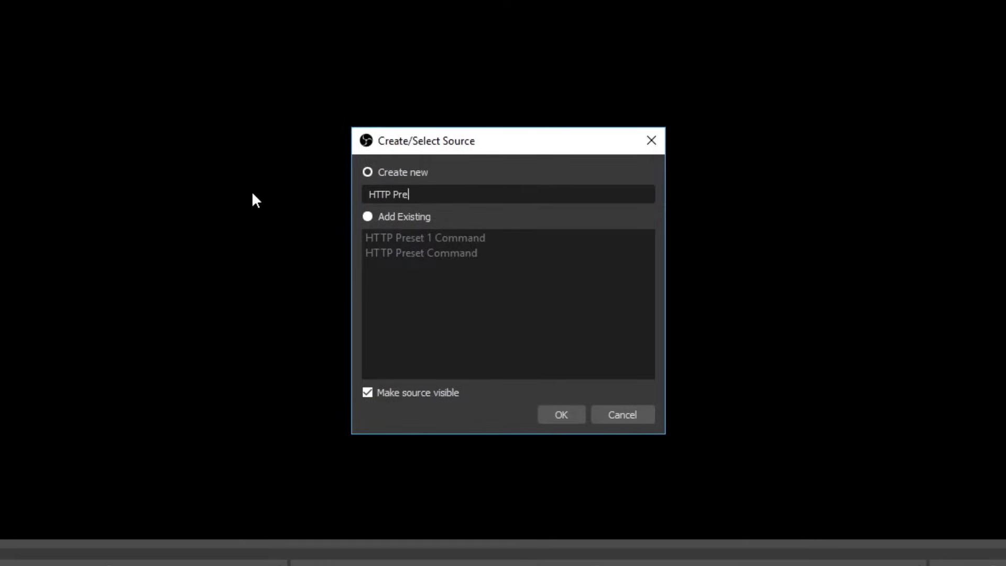
type("set 3 Command")
left_click(561, 414)
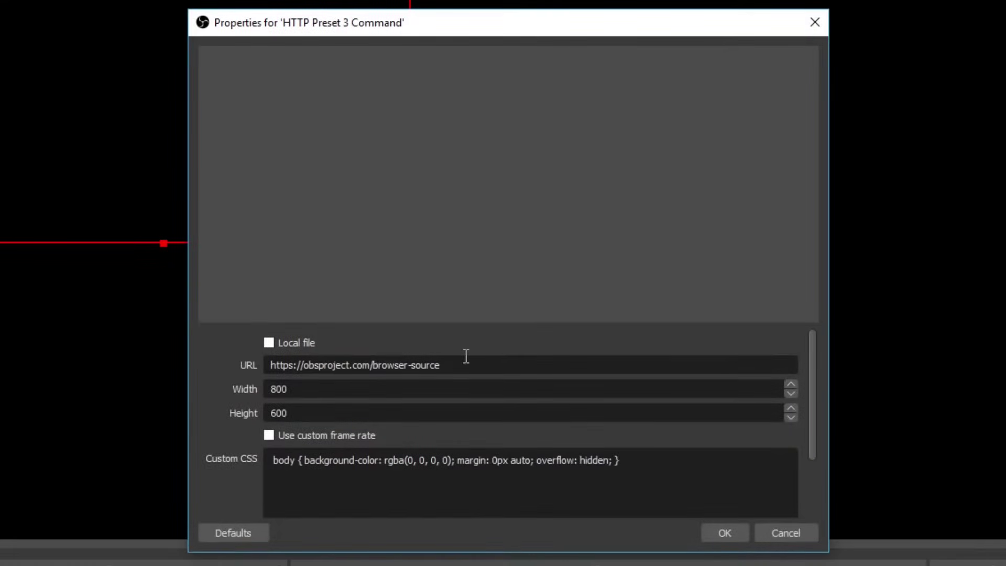
left_click_drag(284, 375, 208, 380)
type("http://192.168.1.67/cgi-bin/ptzctrl.cgi?ptzcmd&poscall&2")
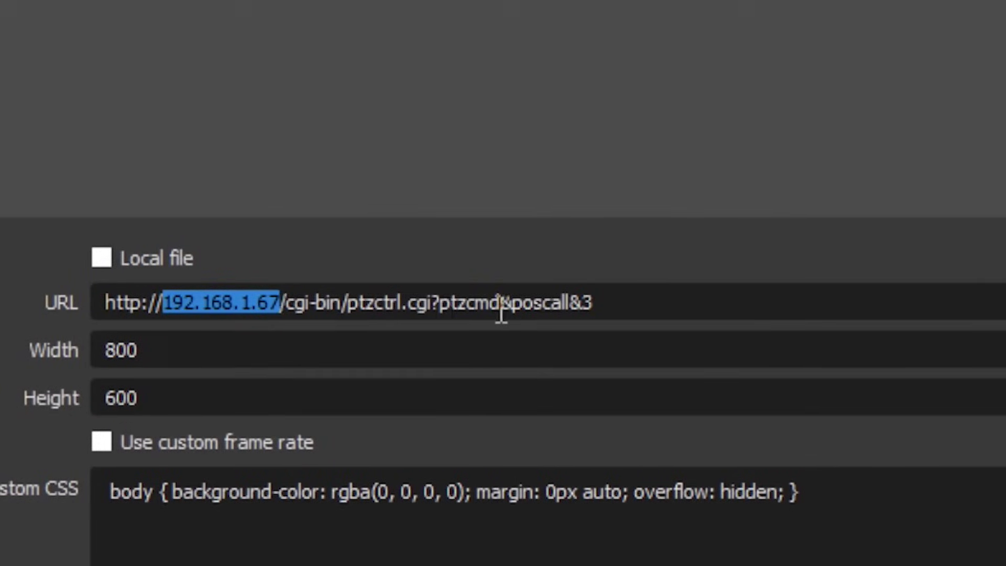
left_click_drag(512, 312, 567, 313)
left_click_drag(513, 315, 551, 314)
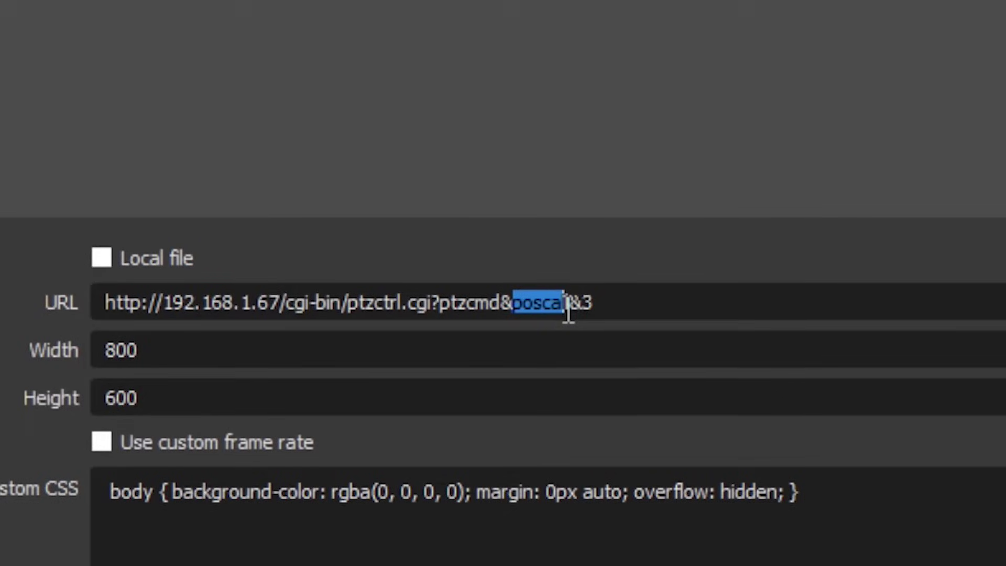
left_click_drag(582, 303, 610, 302)
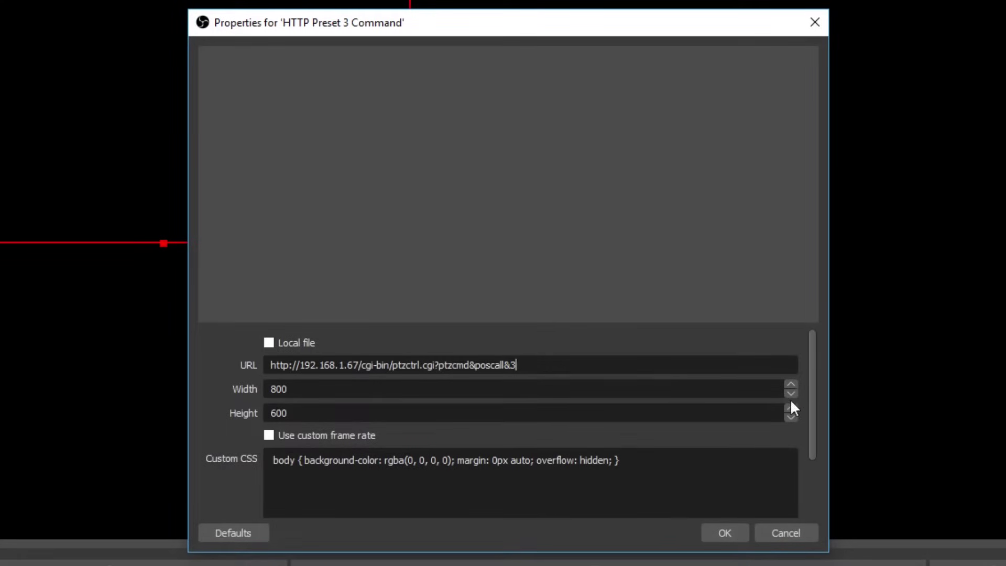
Step: Enable 'Refresh browser when scene becomes active' for the HTTP Preset 3 Command source
left_click_drag(811, 392, 815, 441)
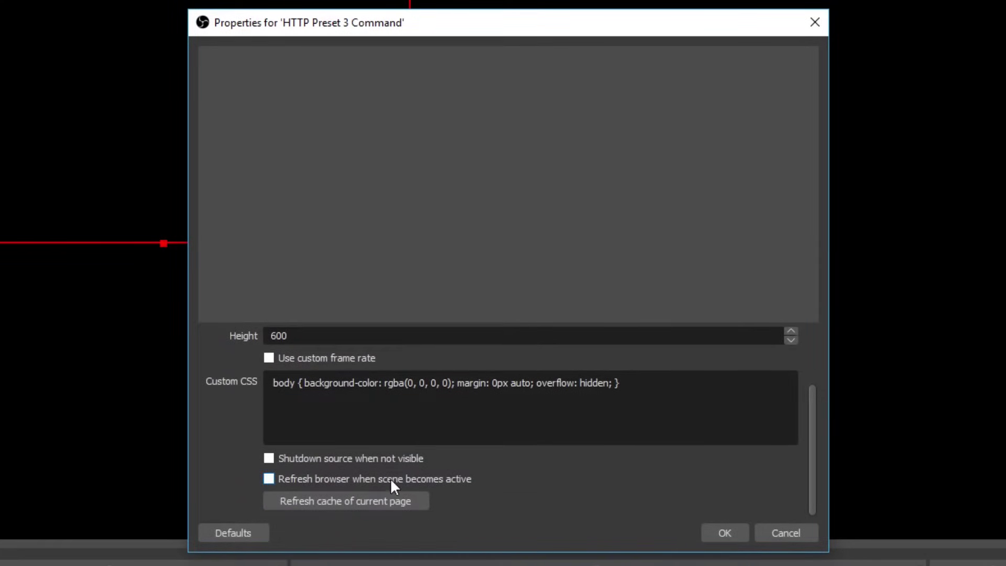
left_click(391, 478)
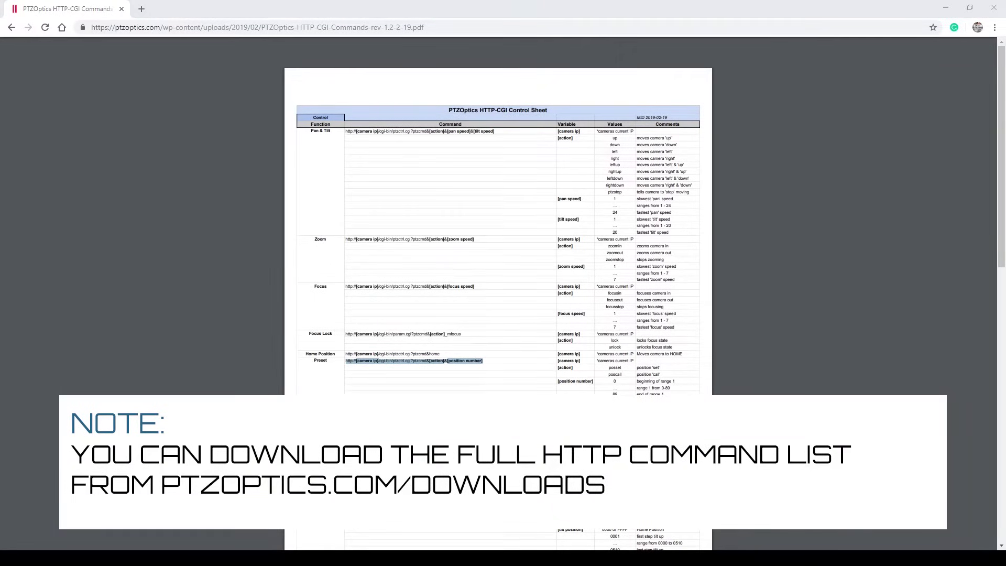
Step: Select the Preset command URL in the PTZOptics HTTP-CGI control sheet PDF
left_click(394, 334)
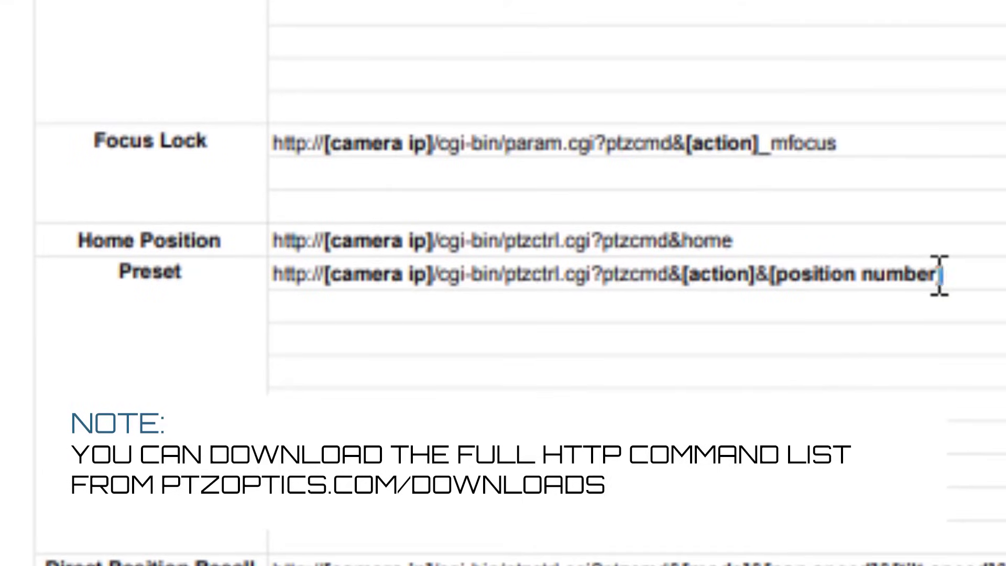
left_click_drag(939, 274, 315, 273)
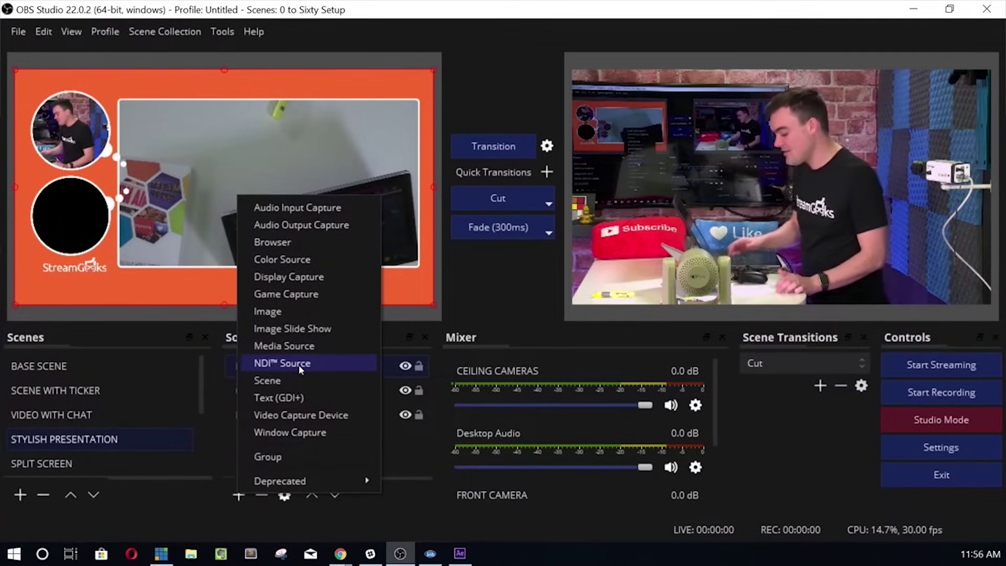
Step: Start a new NDI Source and type the name 'Camera'
left_click(299, 365)
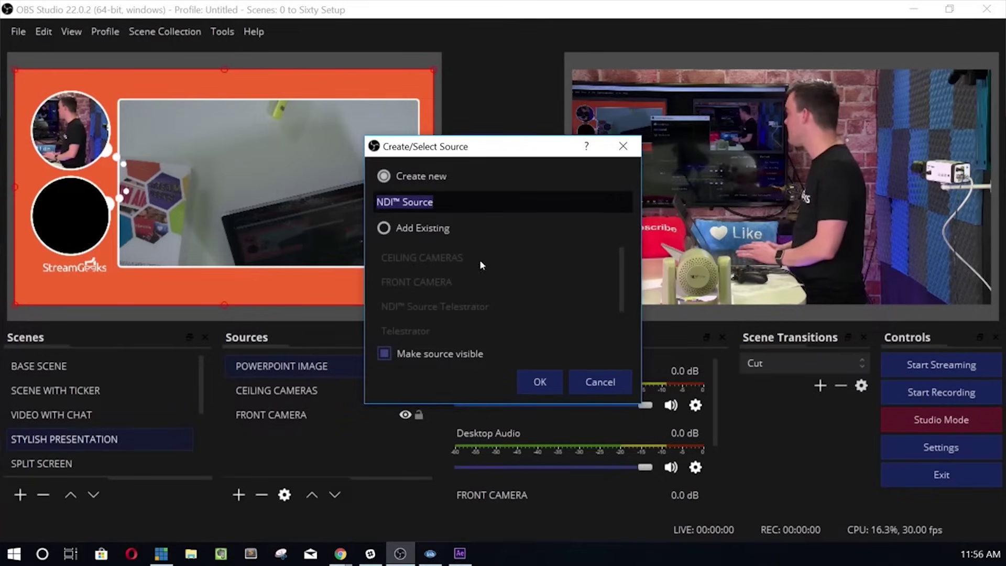
left_click(492, 205)
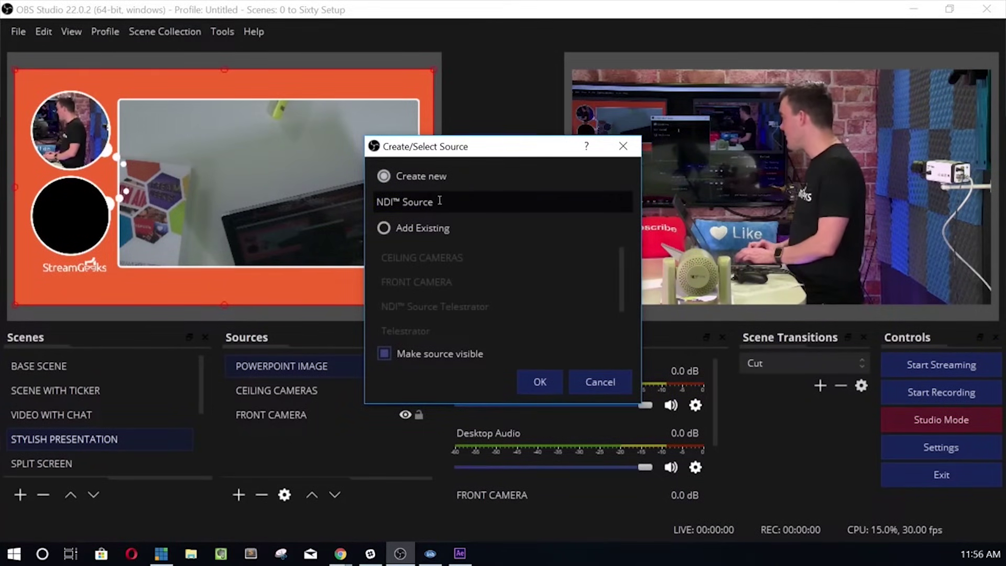
type("Camera")
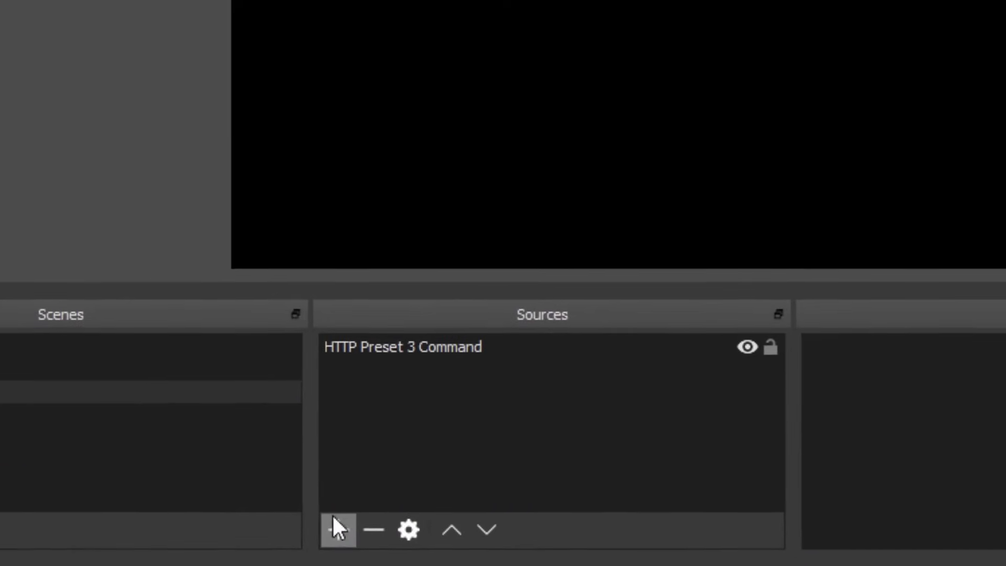
Step: Add a VLC Video Source, keeping its default name
left_click(289, 528)
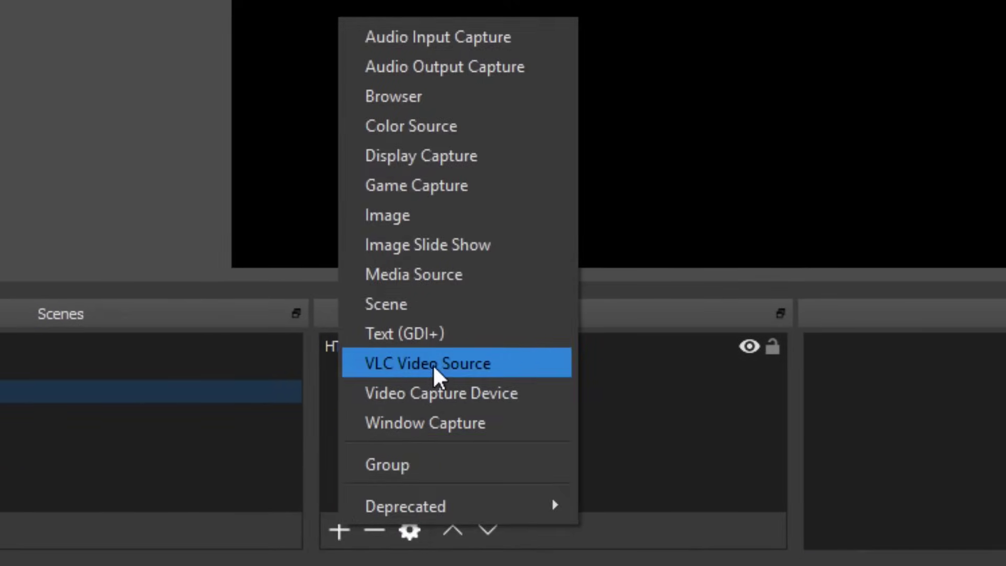
left_click(419, 364)
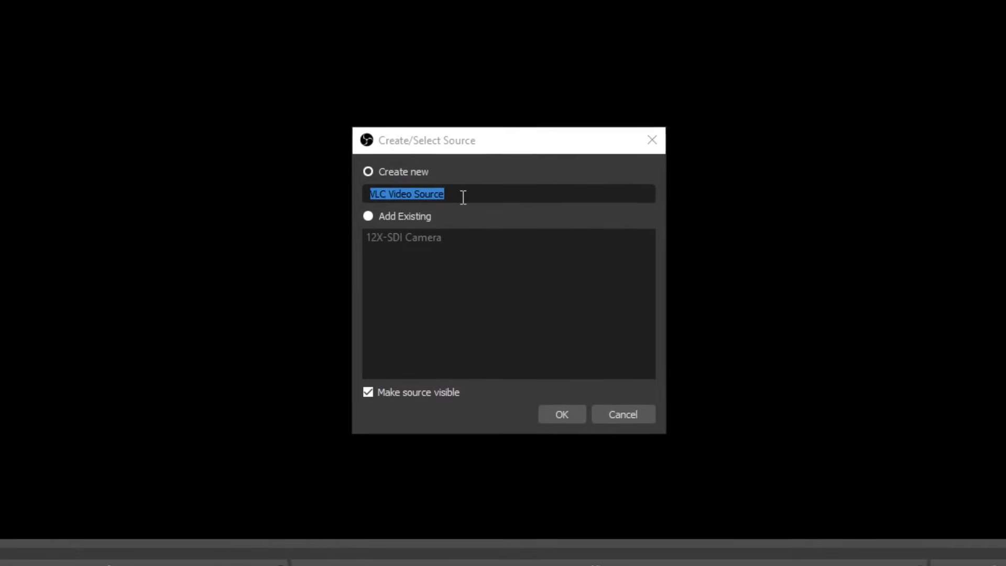
left_click(462, 195)
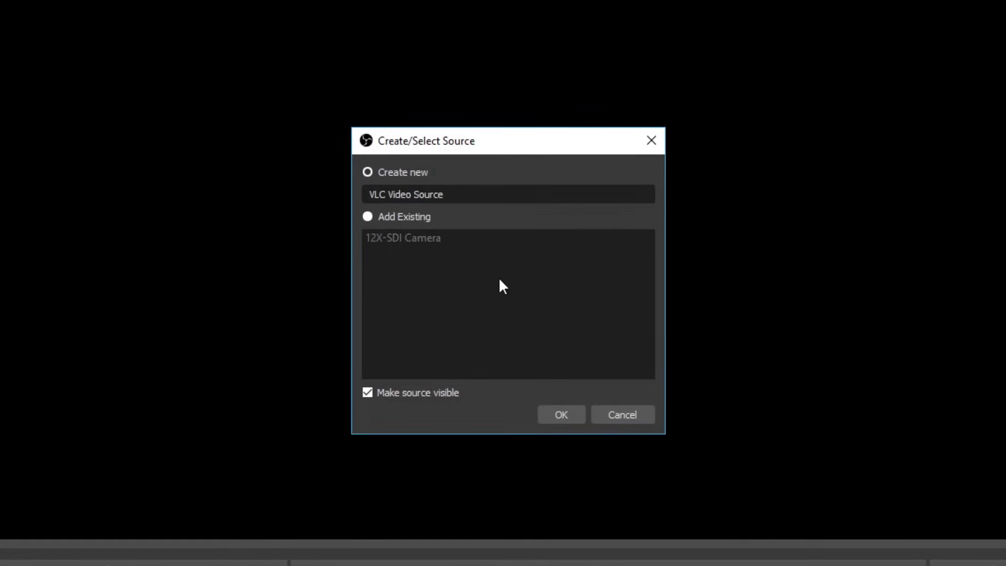
left_click(570, 417)
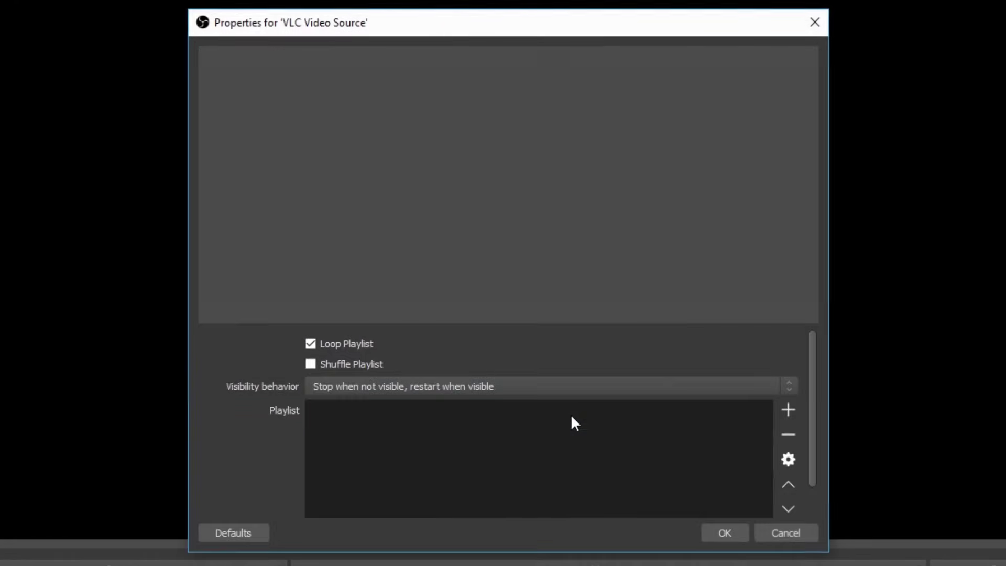
Step: Turn off Loop Playlist and set Visibility behavior to Always play
left_click(360, 347)
left_click(360, 386)
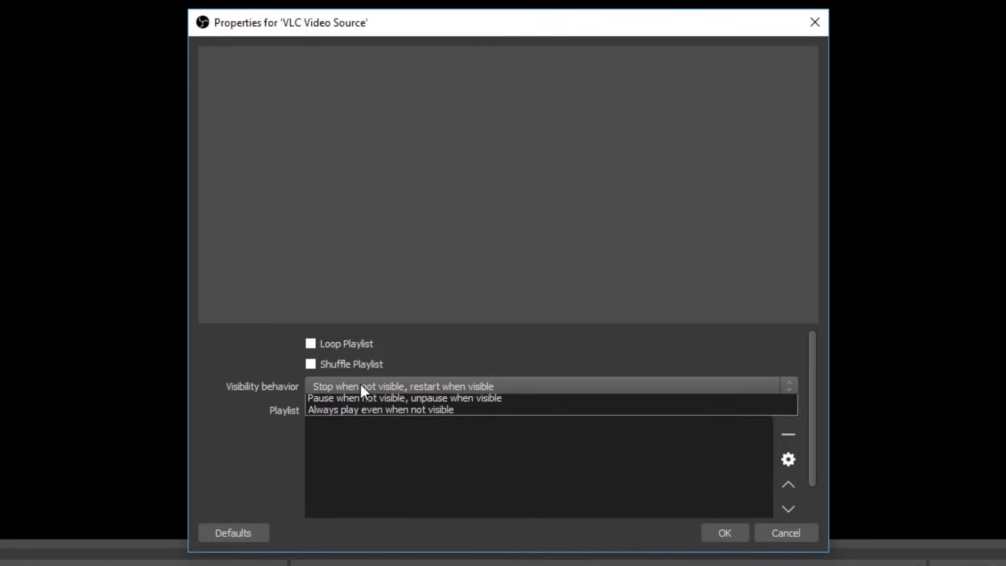
left_click(359, 422)
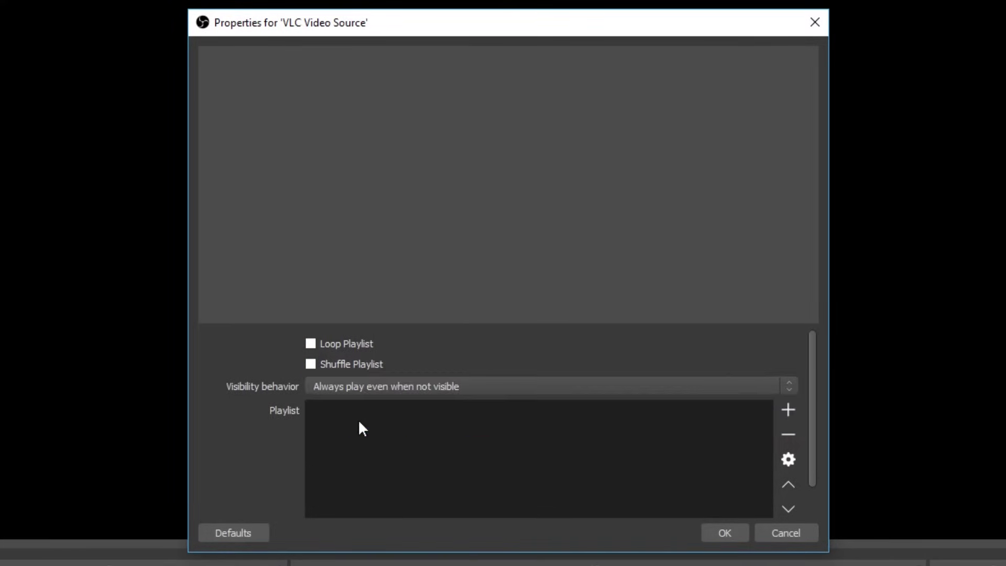
Step: Add rtsp://192.168.1.67/1 to the VLC playlist as a path/URL entry
left_click(791, 407)
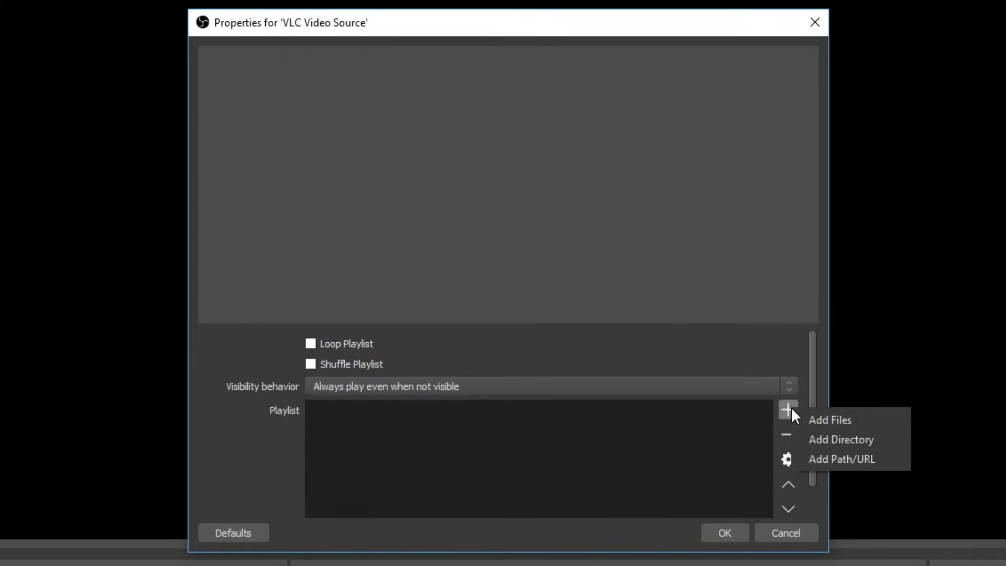
left_click(814, 461)
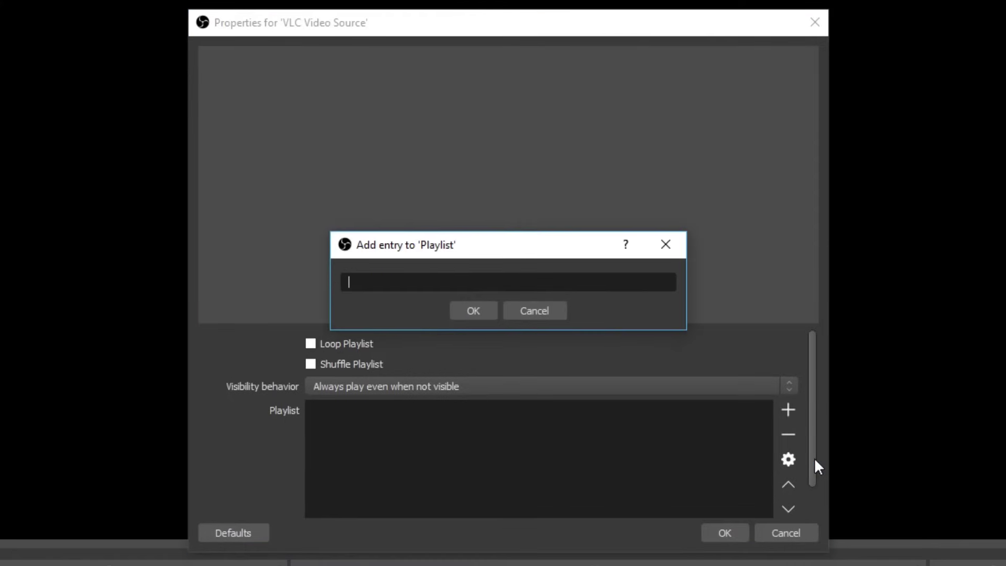
type("rtsp://192.")
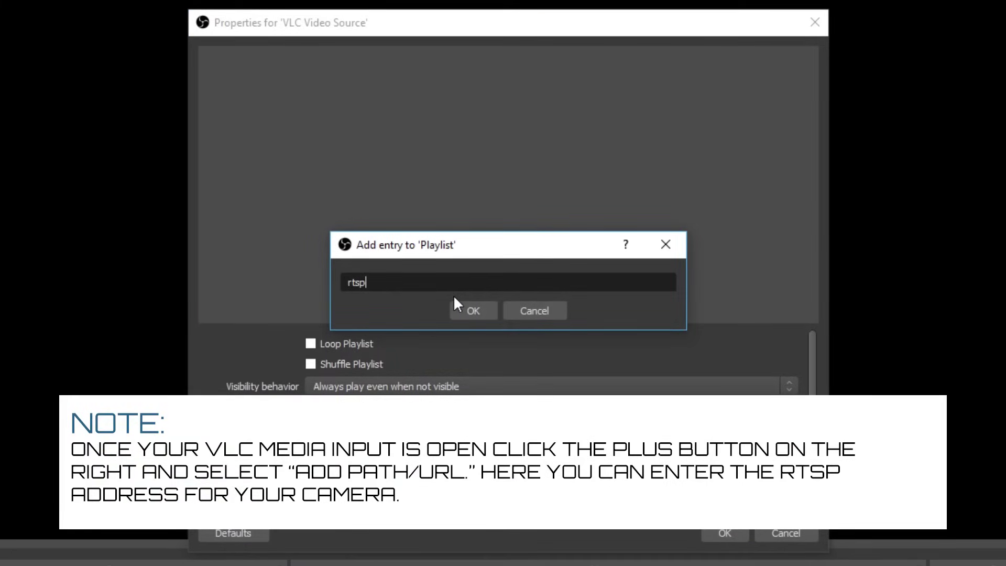
type("168.1.67/1")
left_click(482, 315)
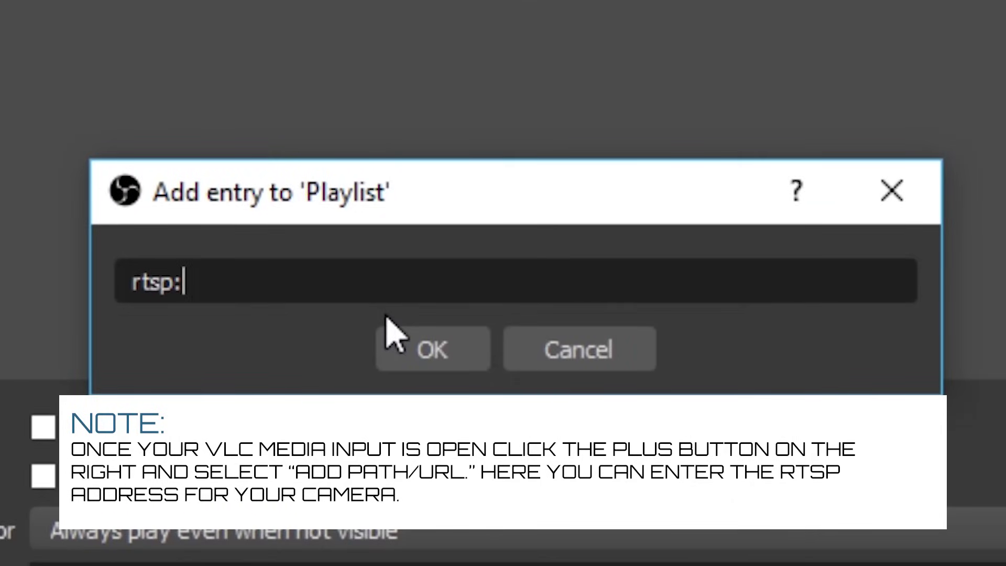
type("//192.168.1.")
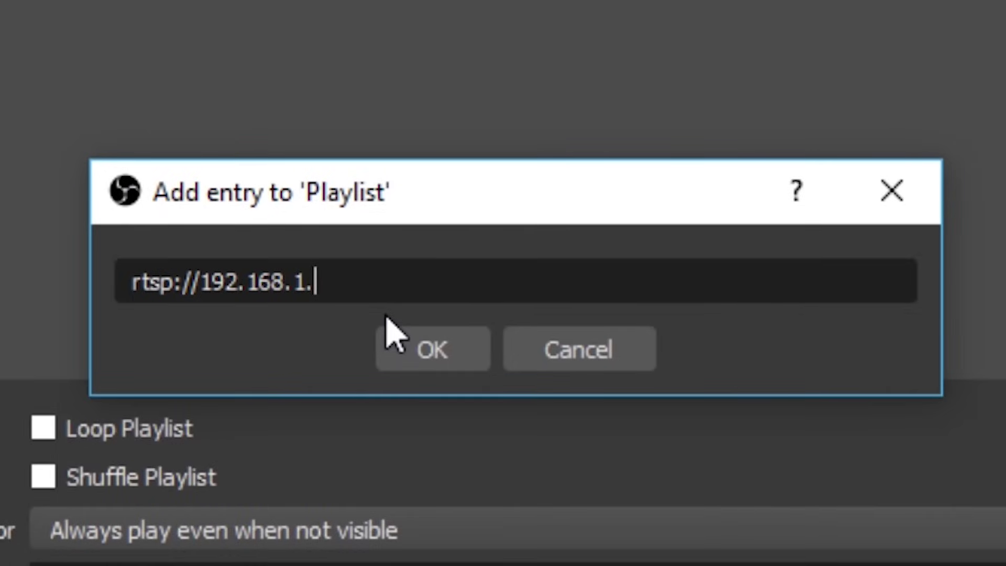
type("67/1")
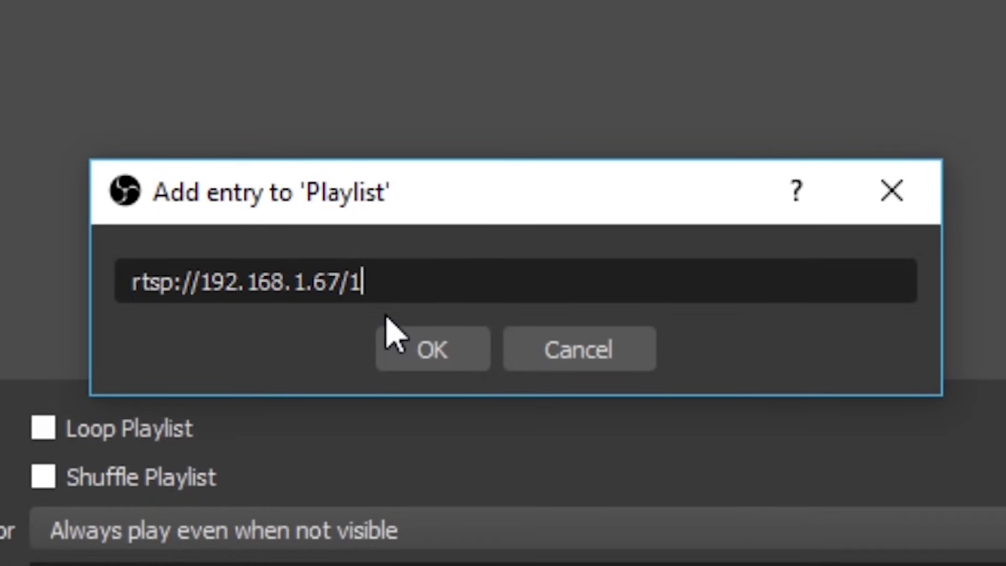
left_click(458, 366)
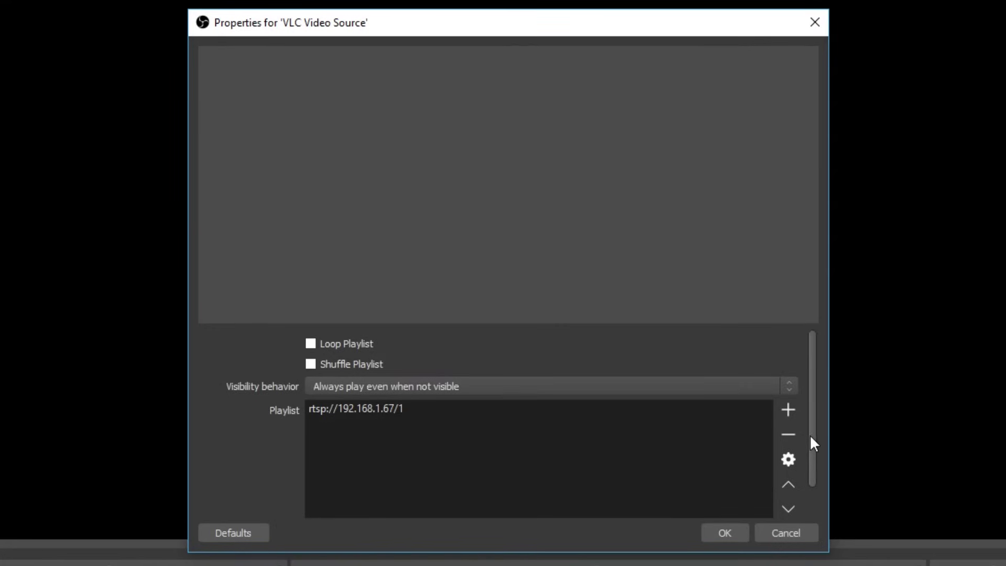
left_click_drag(810, 437, 812, 480)
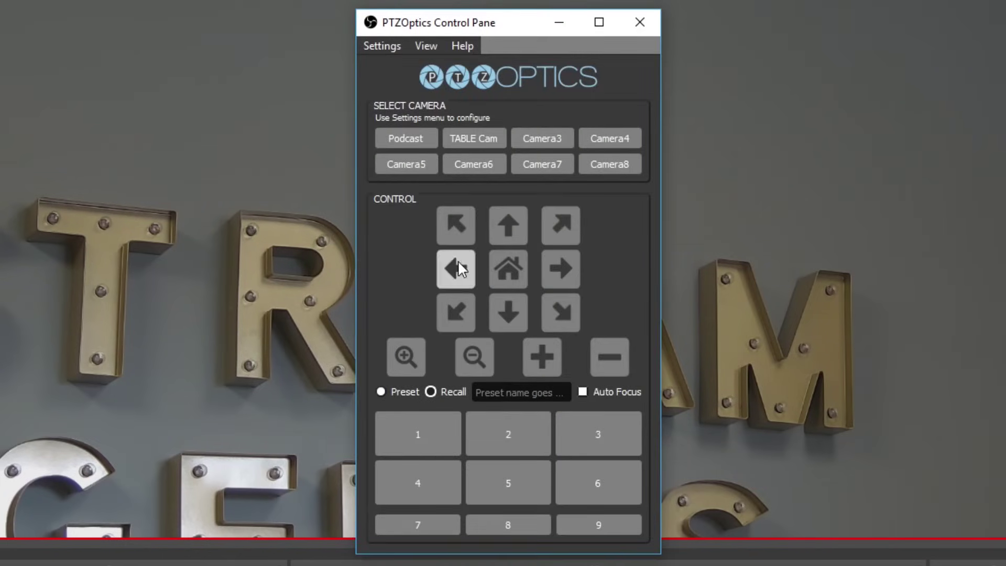
Step: Select the Podcast camera in the PTZOptics pane and pan it left
left_click(412, 139)
left_click(461, 268)
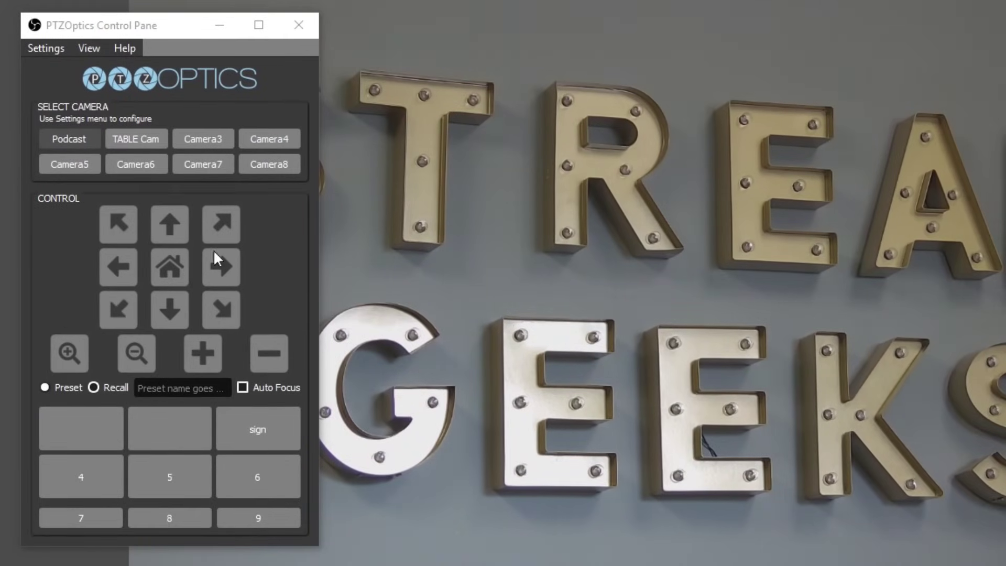
Step: Pan the PTZ camera right, left and diagonally, then zoom out to frame the sign
left_click(215, 271)
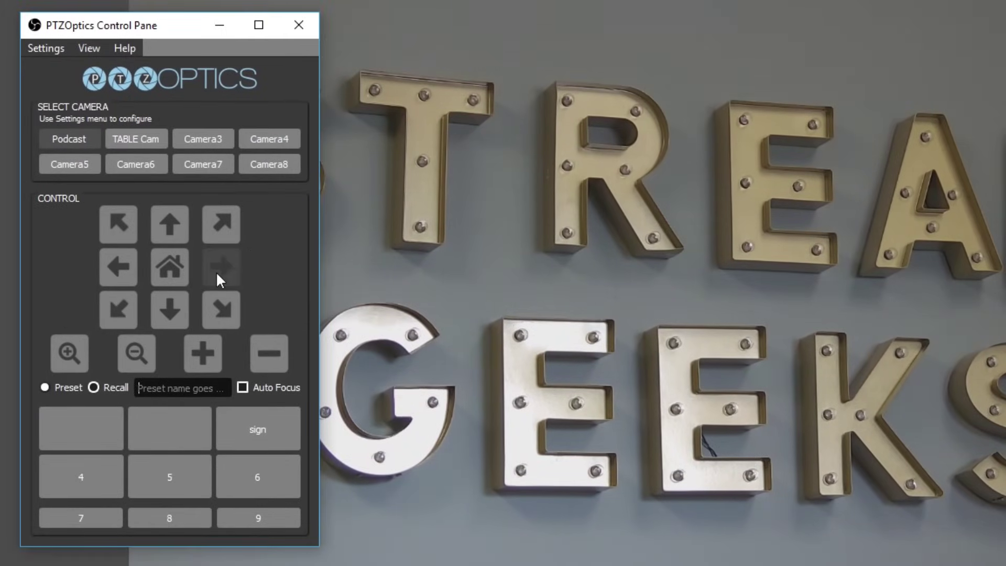
left_click(113, 268)
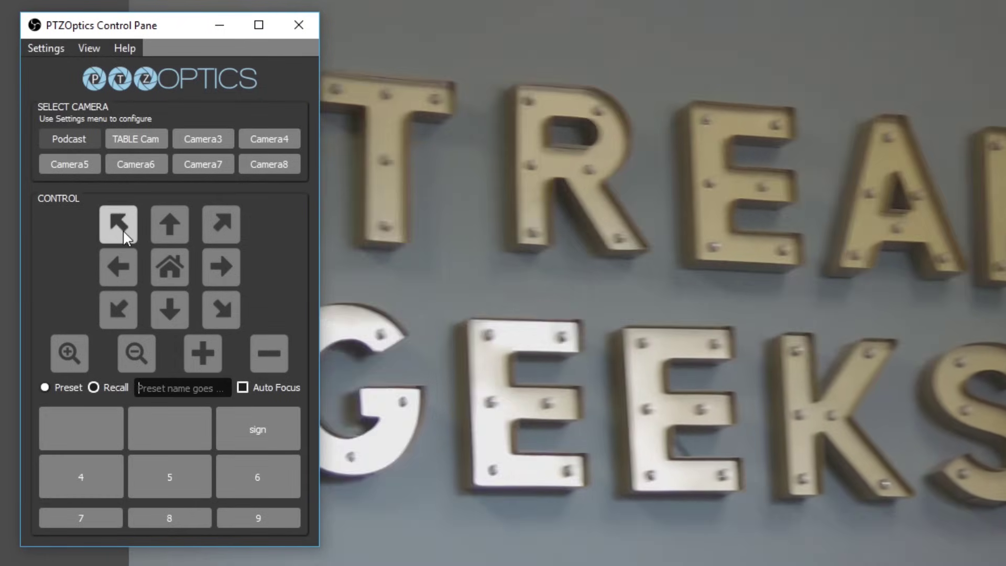
left_click(118, 223)
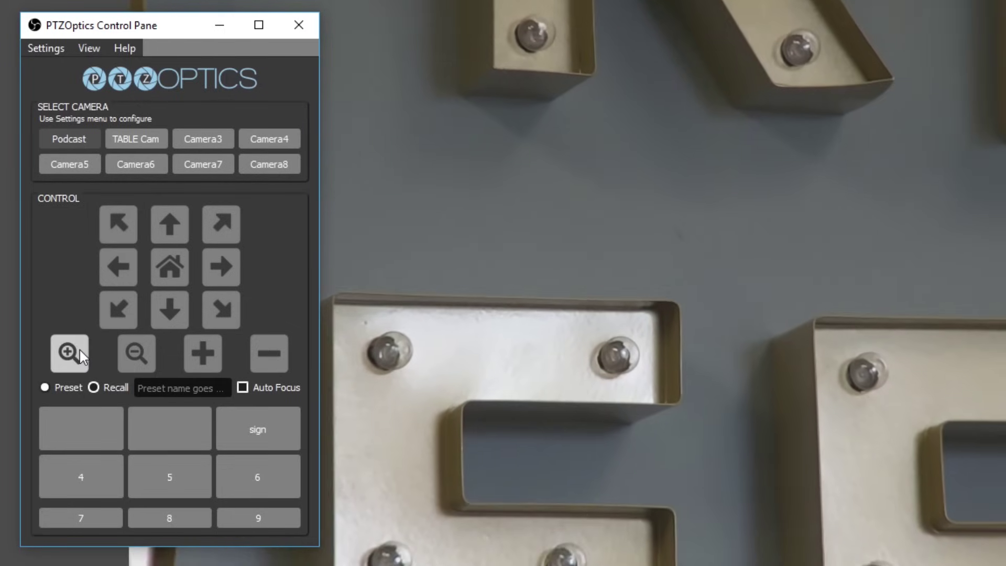
left_click(131, 352)
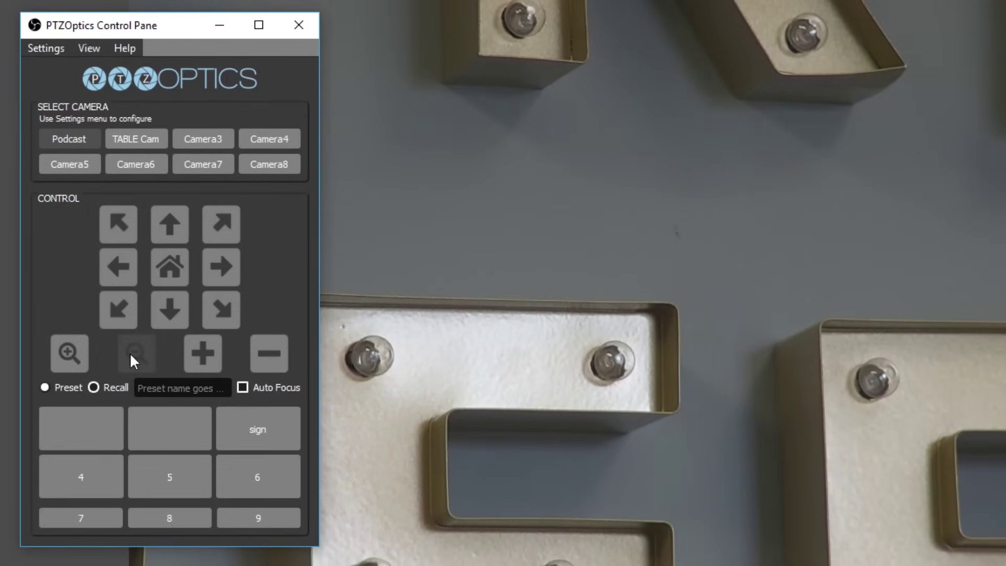